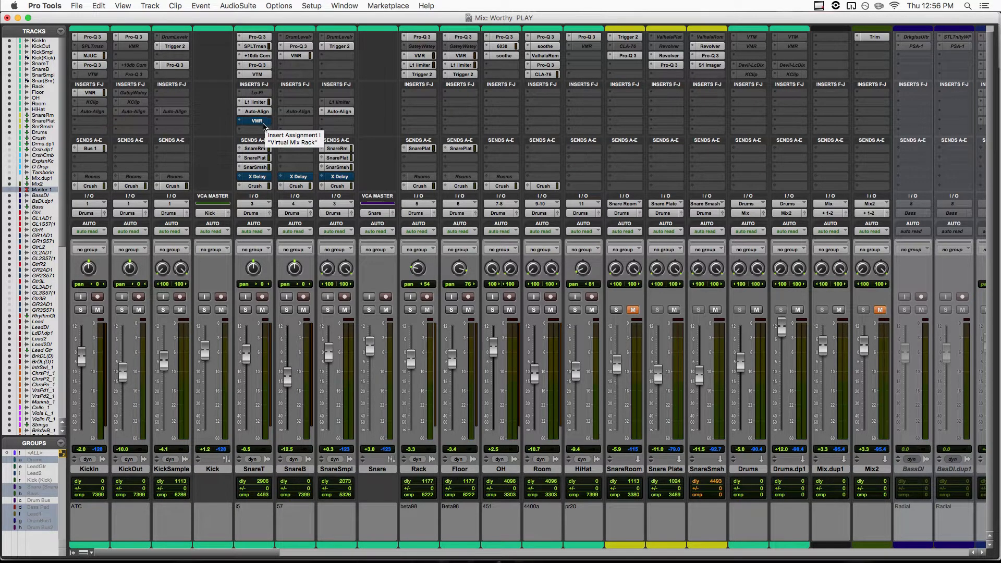
- Solo the SnareT track, bypass its inserts, and open its Virtual Mix Rack plug-in with processing enabled
key("shift+s")
key("shift+a")
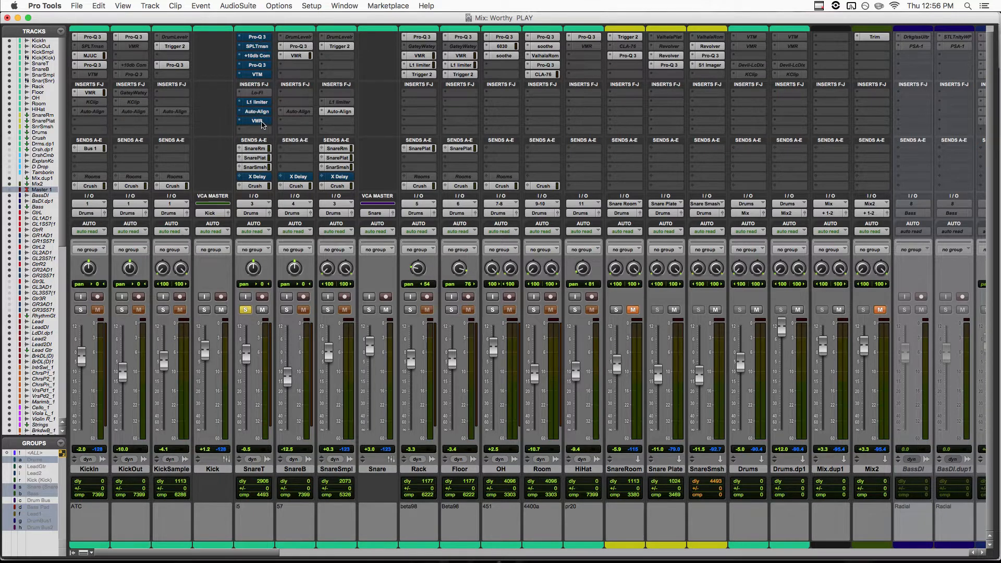
left_click(257, 121)
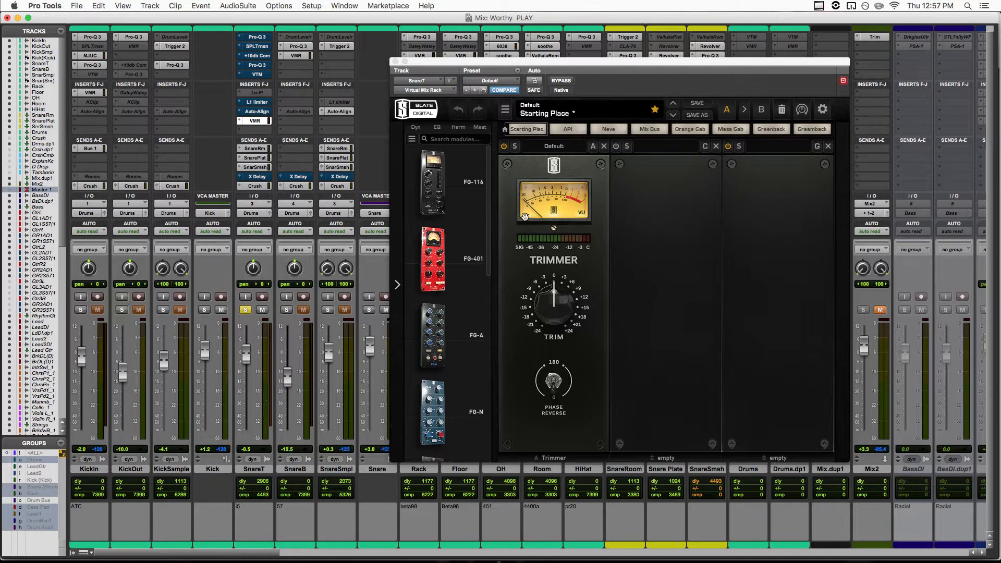
- During playback, lower the Trimmer module's trim on SnareT to about -7.86 dB
key("space")
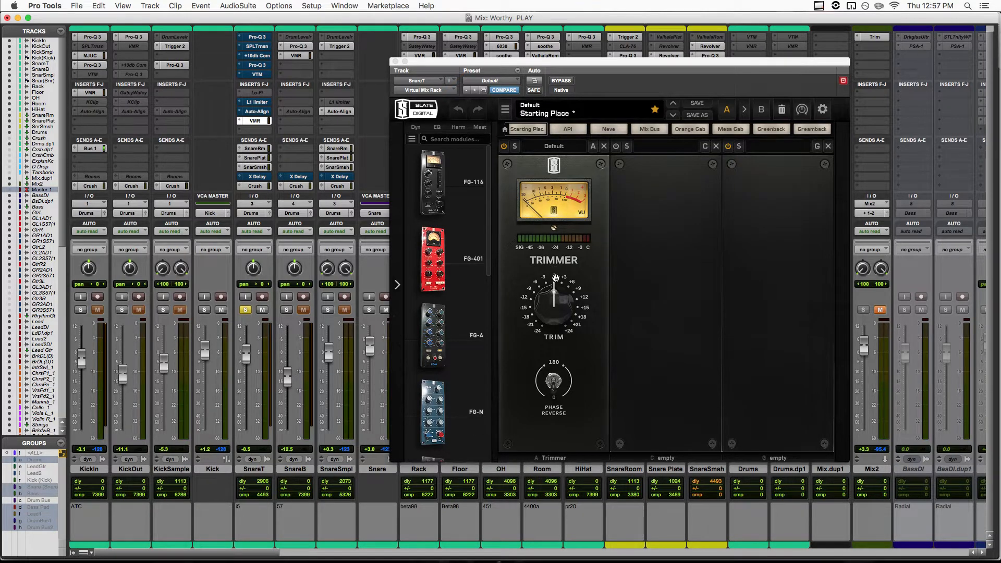
left_click(556, 298)
left_click_drag(557, 298, 556, 319)
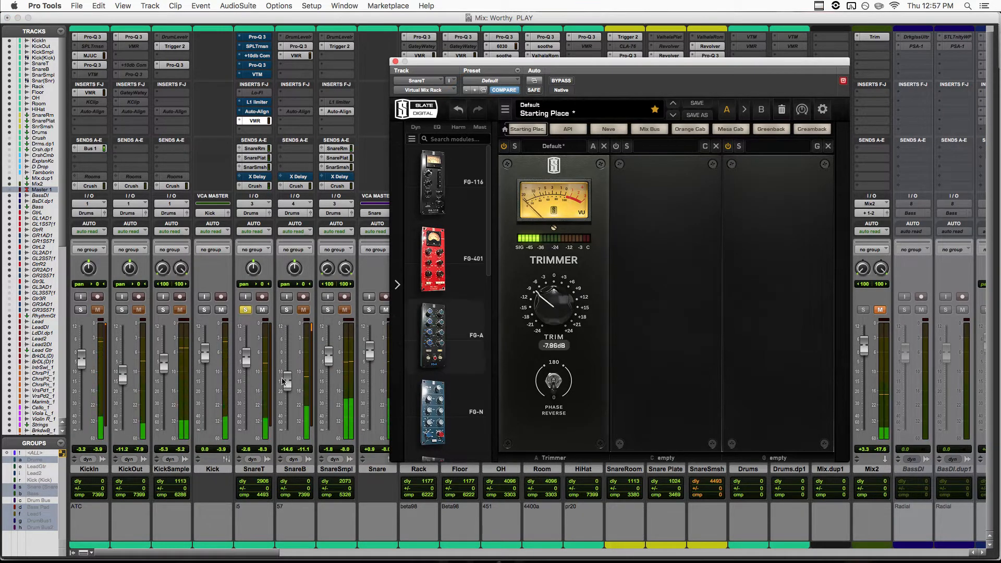
left_click(357, 335)
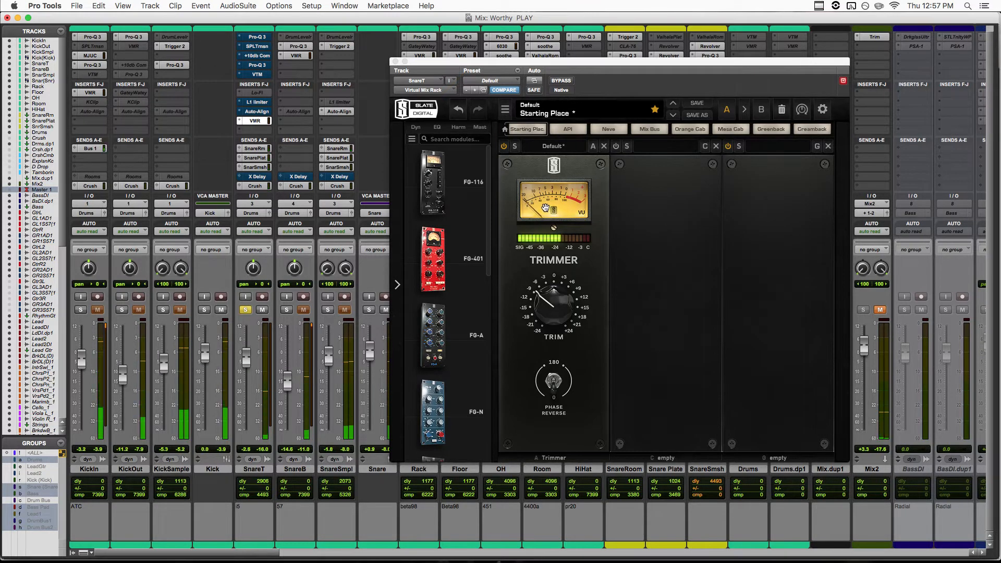
key("space")
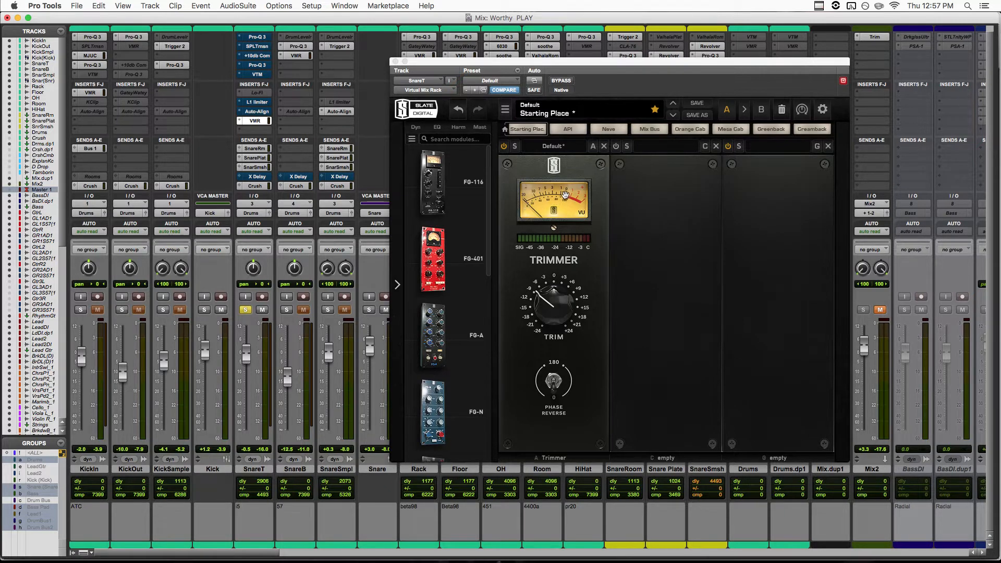
- Raise the Trimmer module's trim during playback until it is close to the +18 dB mark
left_click(550, 297)
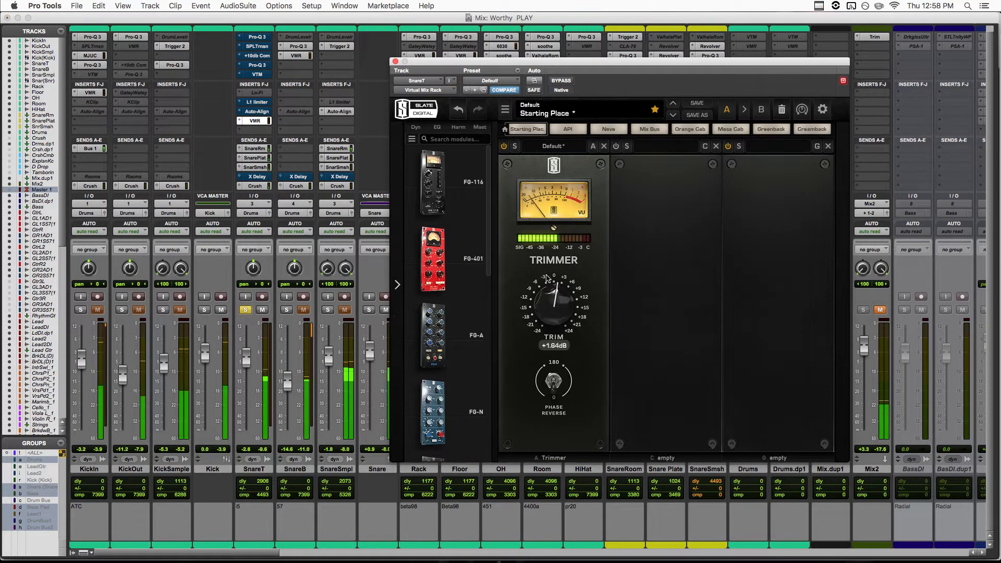
left_click_drag(550, 297, 548, 231)
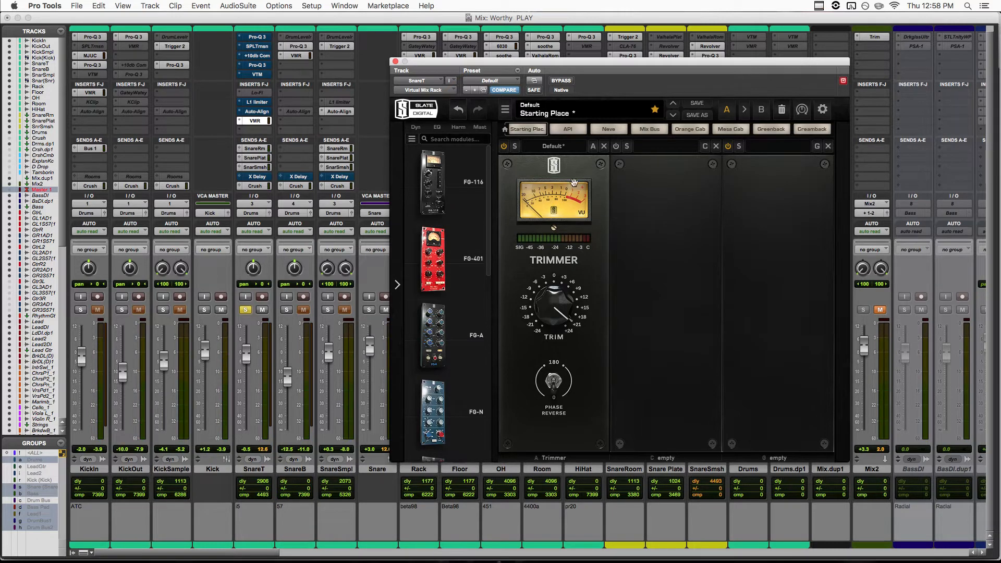
mouse_move(549, 303)
- Add the FG-116 compressor after the Trimmer and lower its input to -60.0 dB while playing the snare
left_click_drag(438, 194, 646, 287)
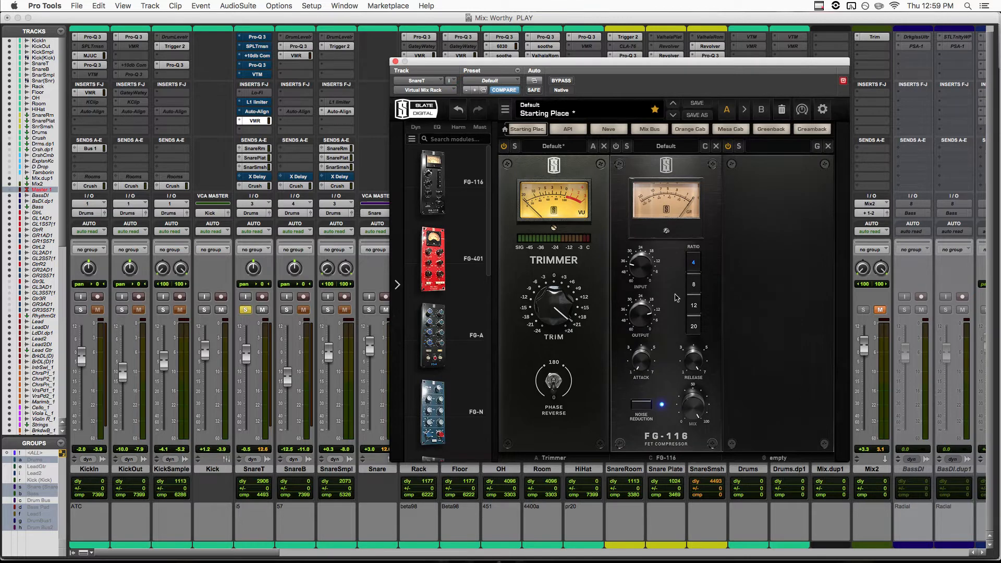
key("space")
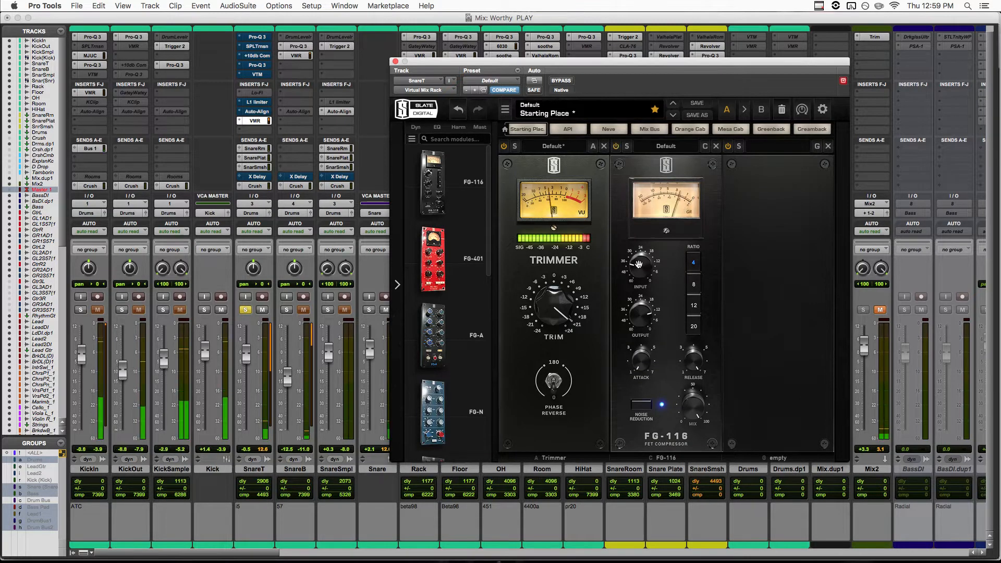
left_click_drag(639, 267, 643, 300)
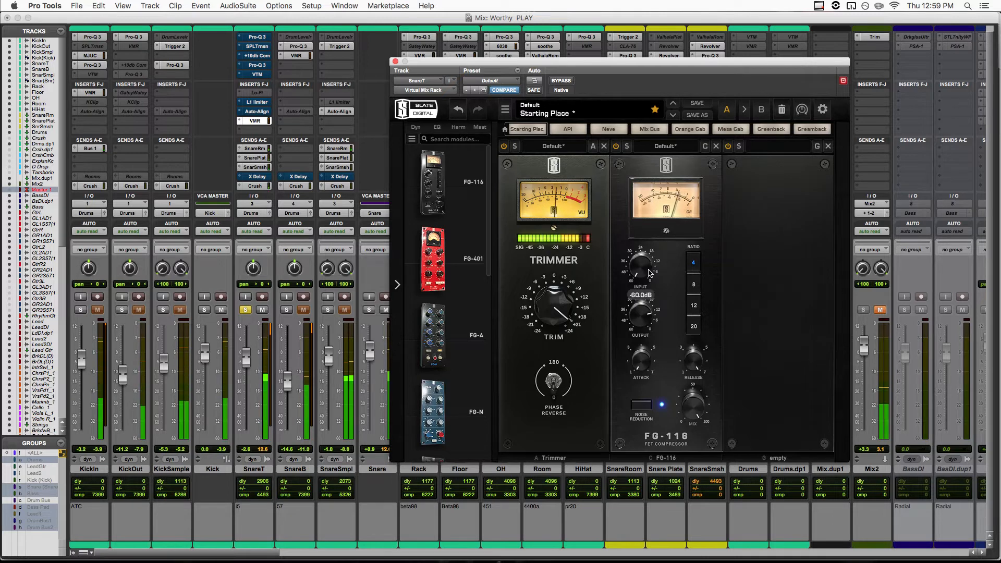
mouse_move(643, 276)
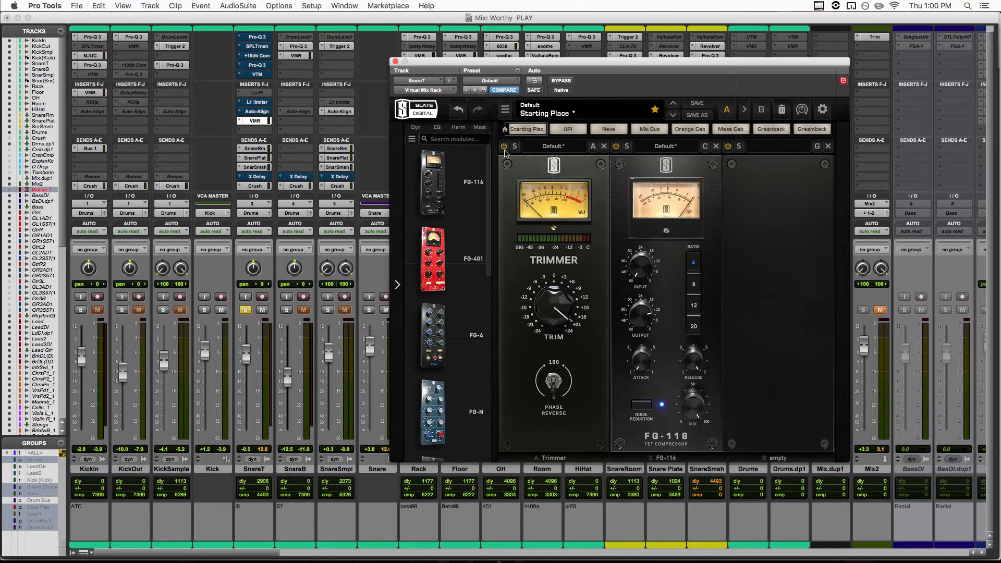
- Reset the Trimmer's trim to 0 dB, raise the FG-116 input, and readjust the trim upward
left_click(561, 308, "alt")
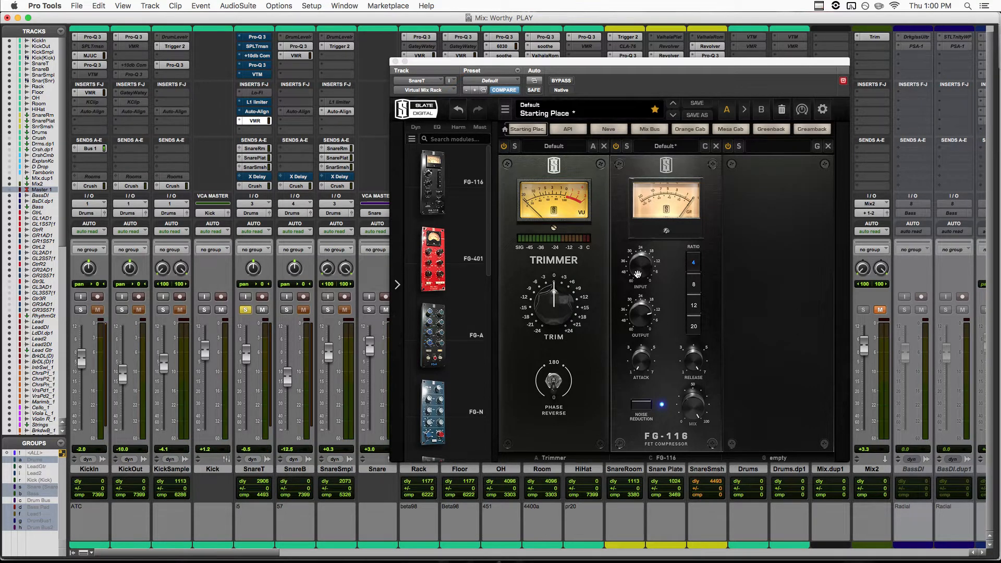
left_click(644, 252)
mouse_move(644, 252)
left_mouse_down()
mouse_move(651, 194)
mouse_move(649, 247)
left_mouse_up()
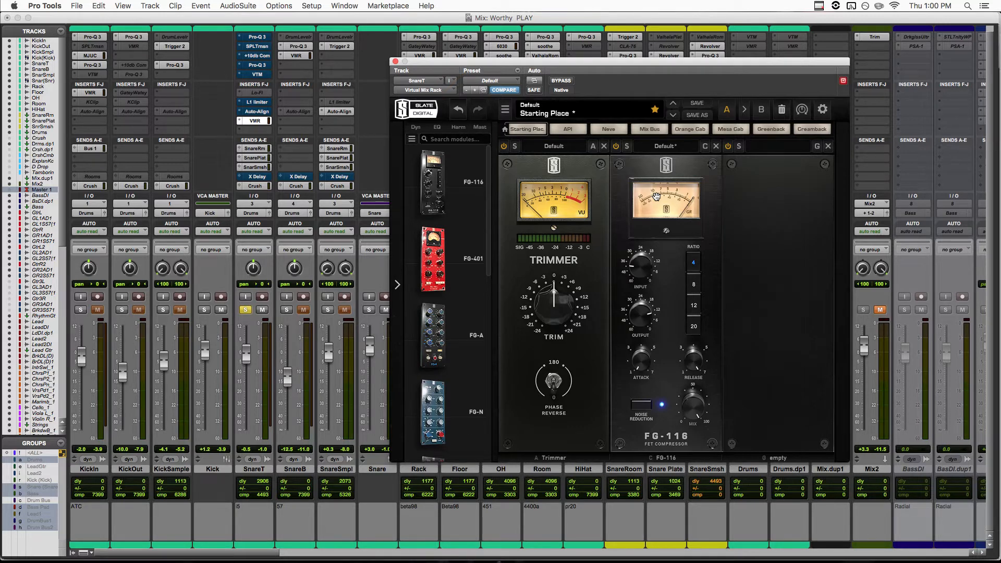
left_click_drag(555, 280, 555, 277)
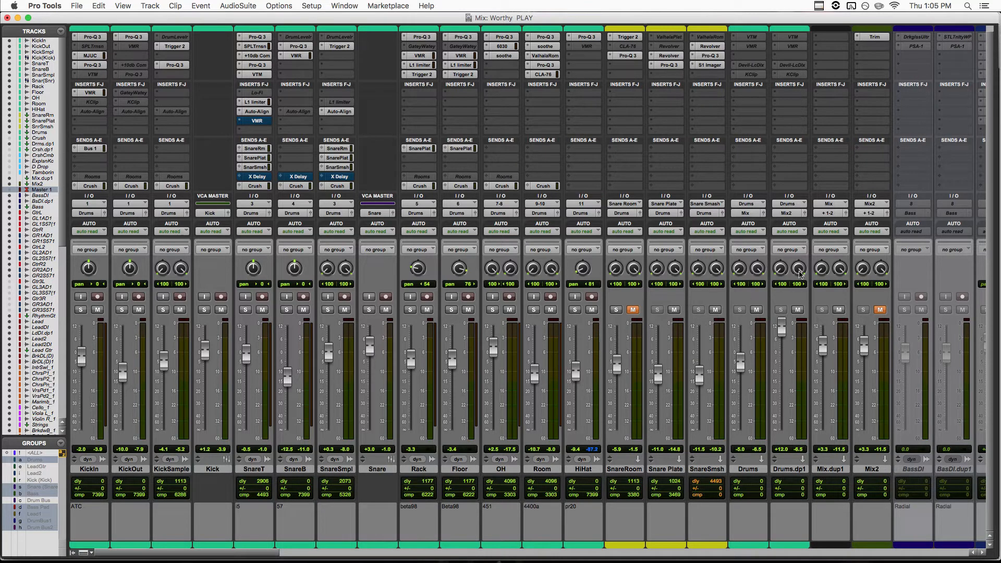
- Stop or start playback as needed and select the Drums, Drums.dp1 and Mix.dup1 tracks in turn to compare the two bus paths
key("space")
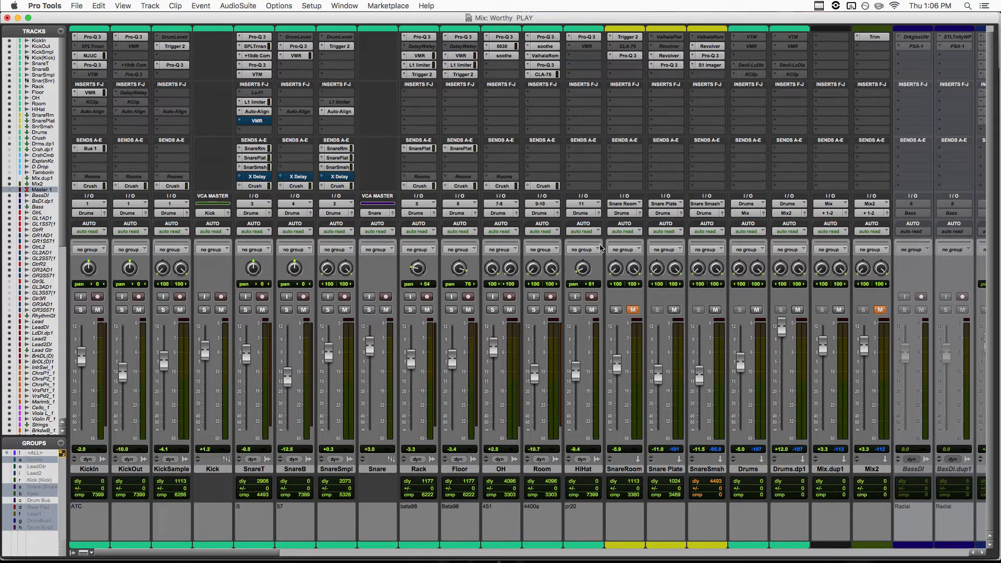
left_click(756, 472)
left_click(774, 472)
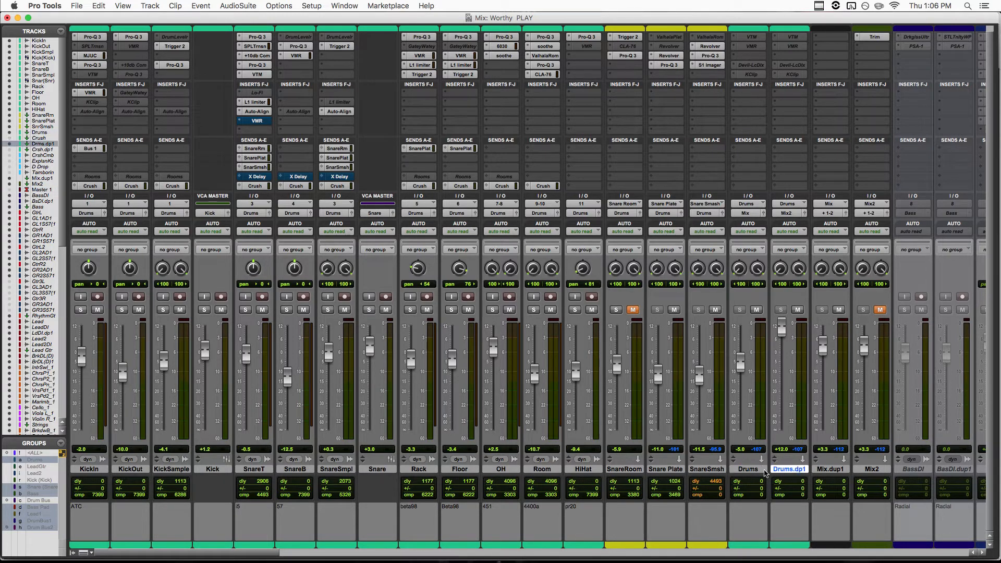
left_click(764, 472)
left_click(782, 471)
left_click(834, 469)
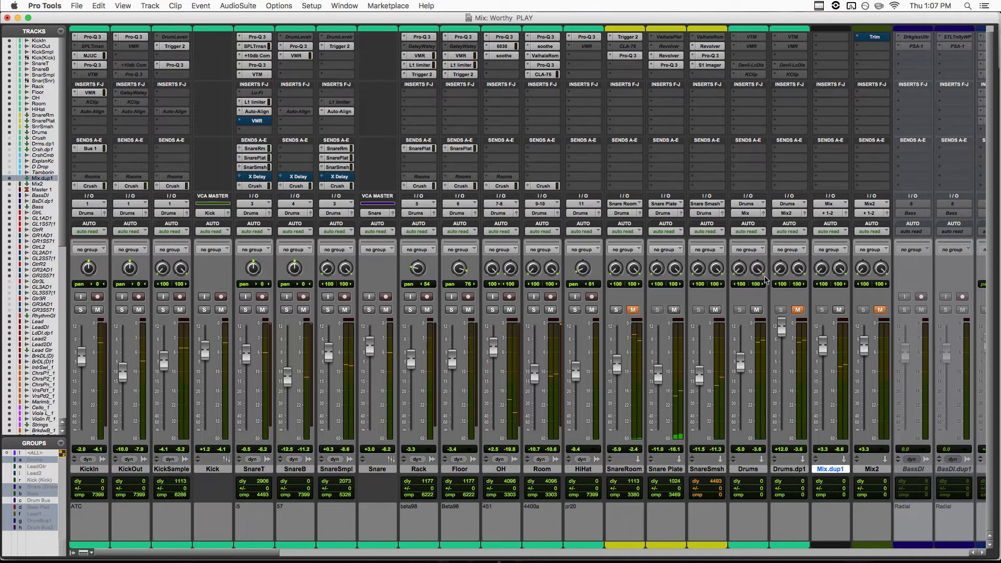
- Mute the Drums bus, unmute Drums.dp1, and play back the drums through the Mix2 path
left_click(756, 310)
left_click(796, 310)
key("space")
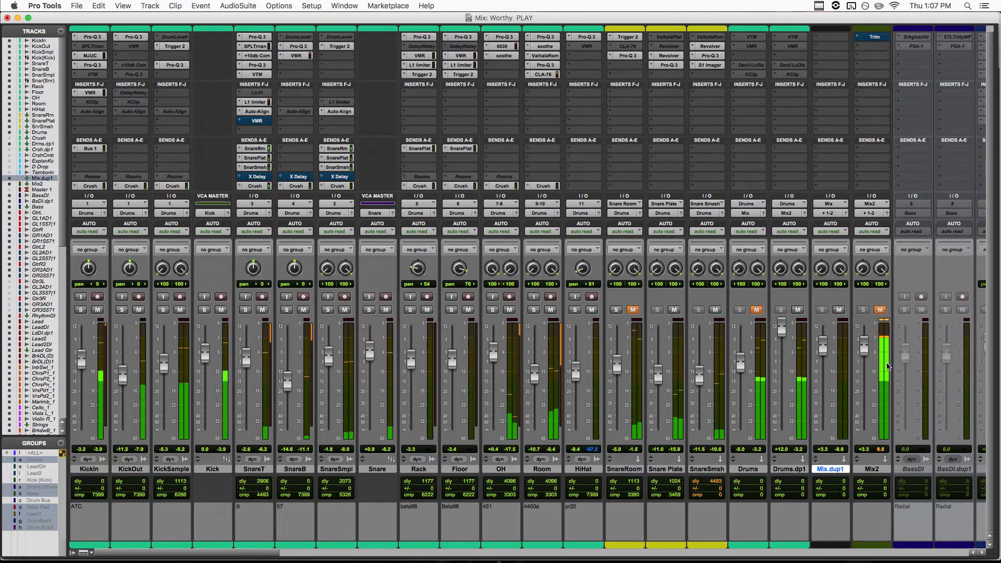
key("space")
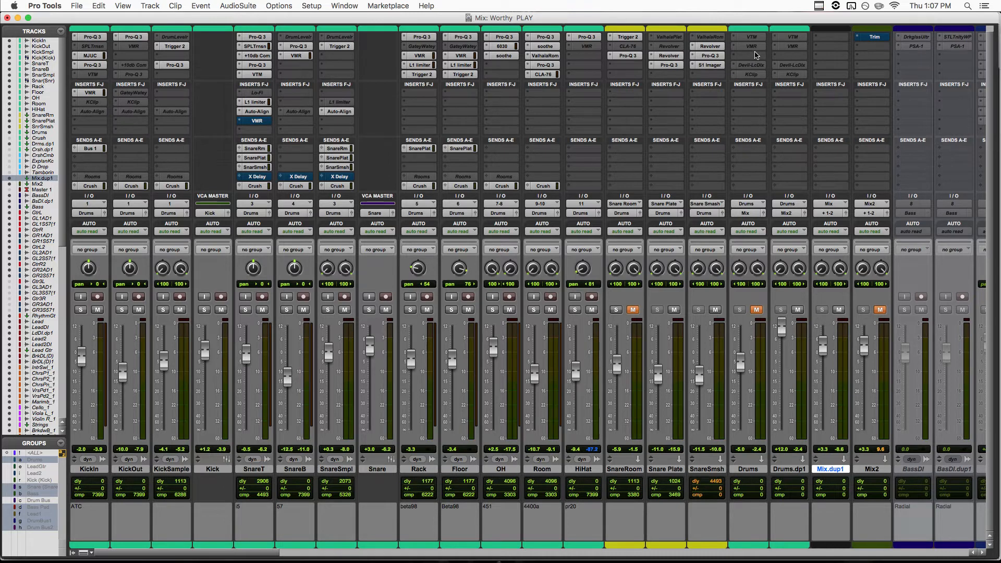
- Take the Trim plug-in on Mix2 out of bypass, unmute Mix2, and audition the result
left_click(876, 38)
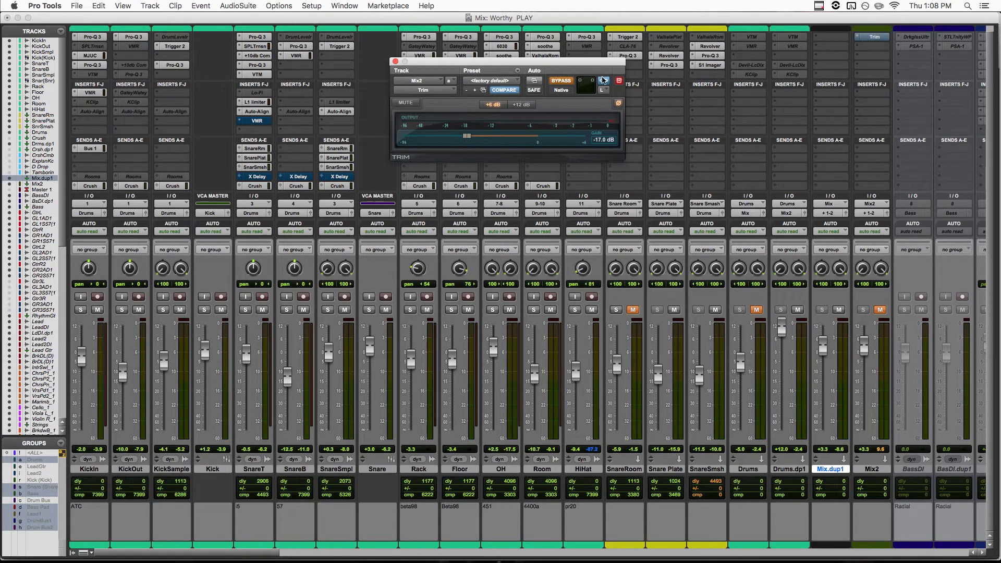
left_click(563, 82)
left_click(880, 310)
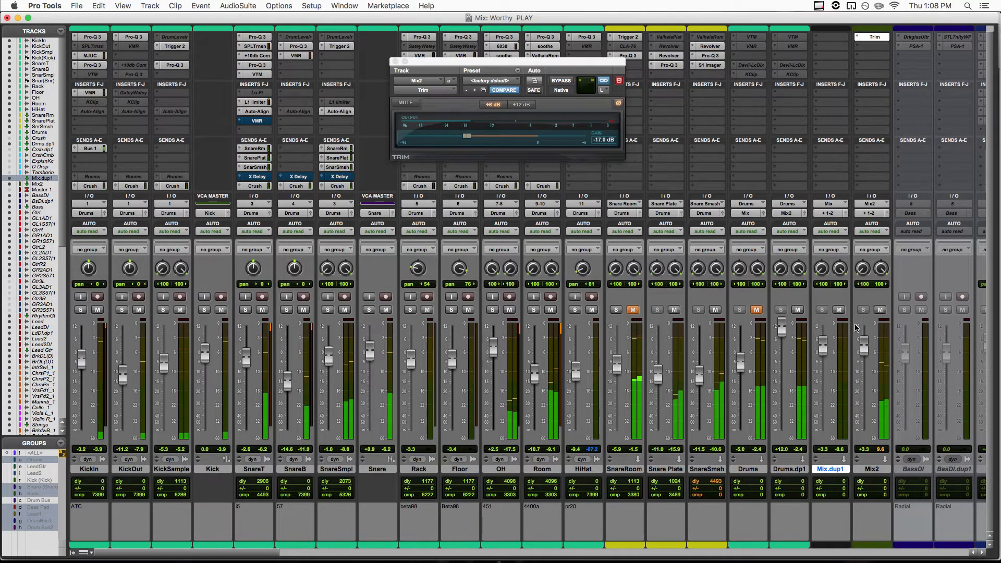
key("space")
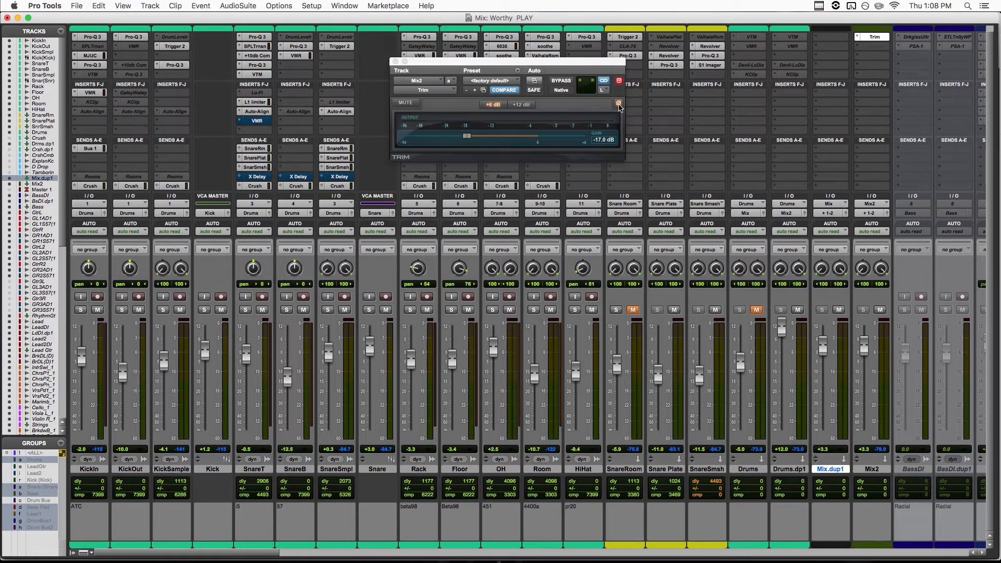
- Unmute the Drums bus for a comparison playback, and close the Trim plug-in and mute Mix2
left_click(756, 310)
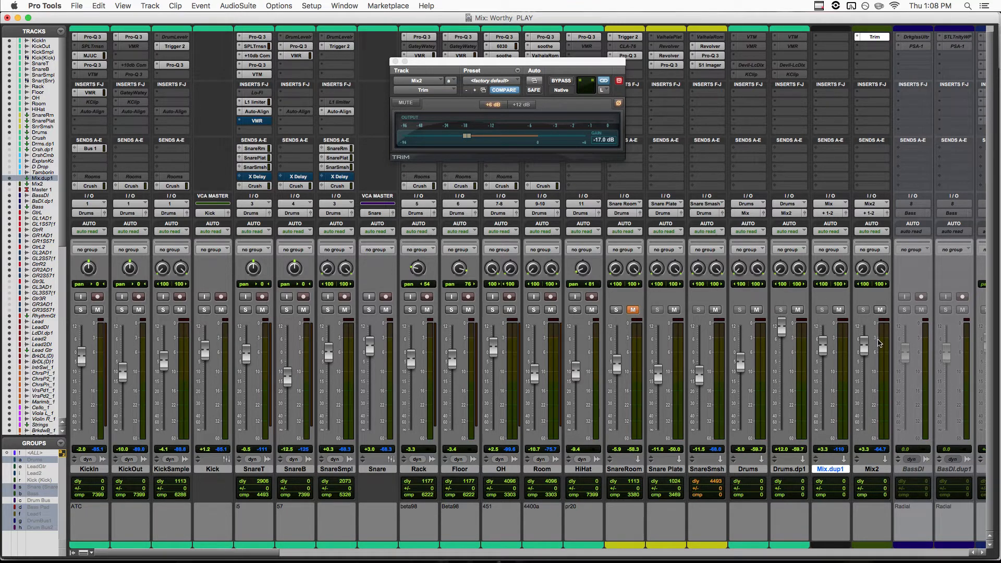
key("space")
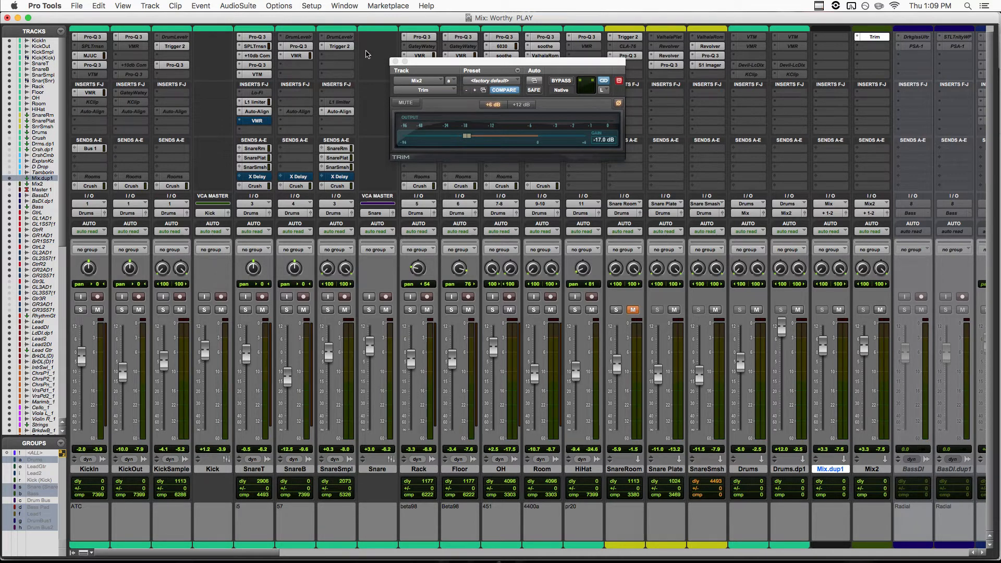
left_click(395, 61)
left_click(879, 310)
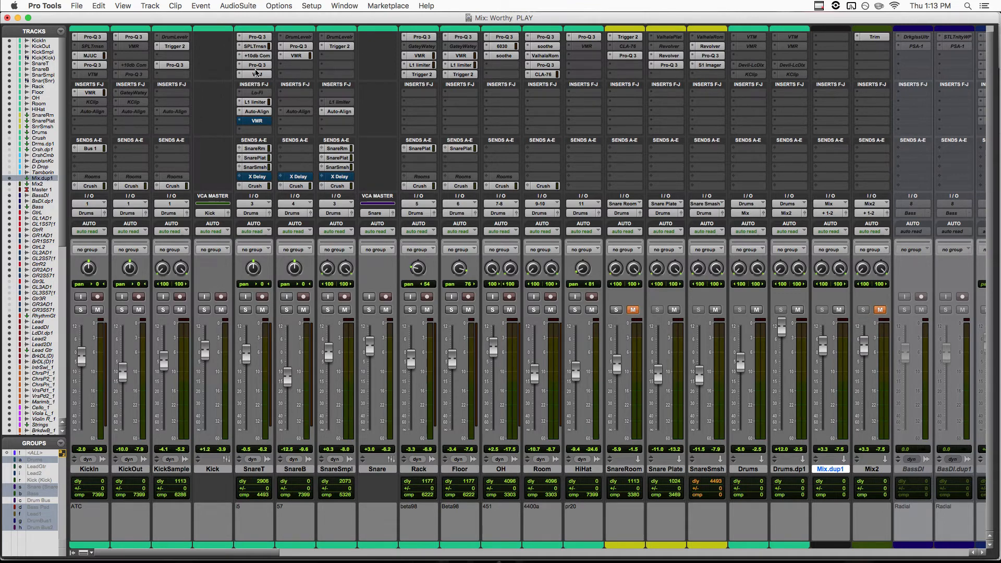
- Replace the Lo-Fi insert on the SnareT track with the McDSP 4020 Retro EQ
left_click(254, 94)
mouse_move(383, 36)
left_click(430, 152)
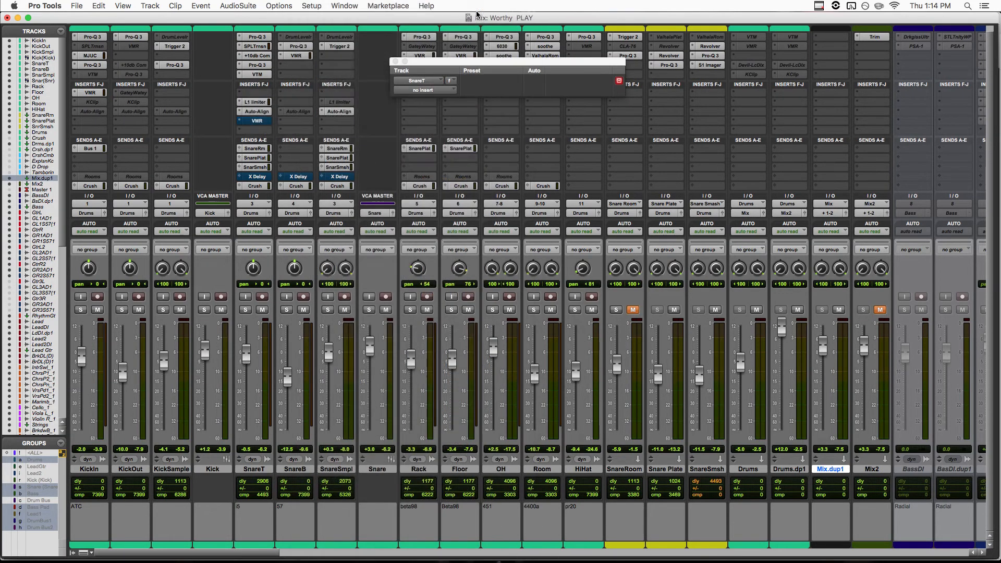
- Boost the HF, HMF and LF gains on the 4020 Retro EQ and turn its output down
left_click_drag(430, 152, 425, 114)
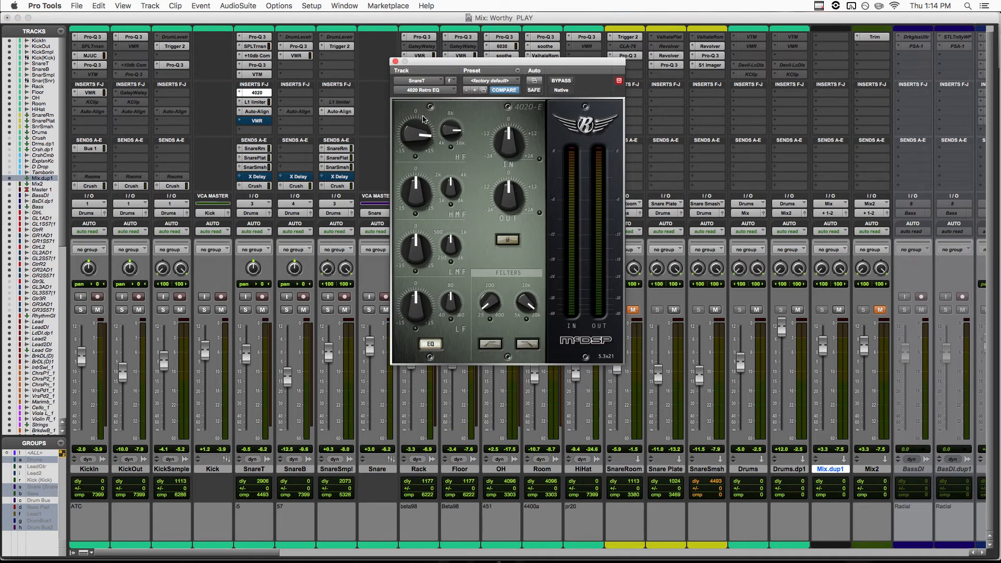
left_click_drag(418, 184, 418, 173)
left_click_drag(409, 309, 417, 297)
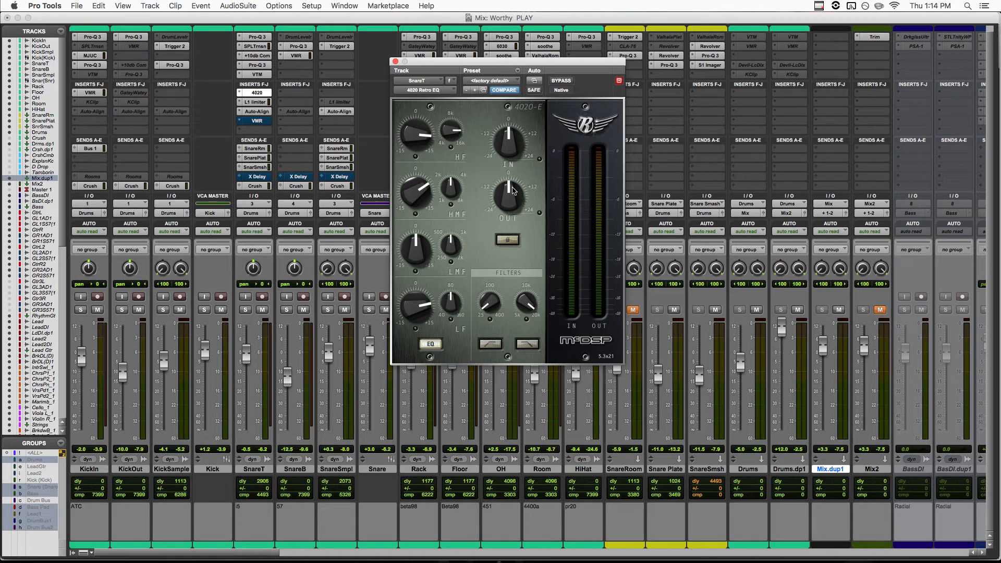
left_click_drag(512, 190, 515, 205)
- Toggle the 4020 Retro EQ's bypass repeatedly to compare the processed and unprocessed snare levels
left_click(567, 83)
left_click(567, 82)
left_click(567, 83)
left_click(567, 82)
left_click(567, 81)
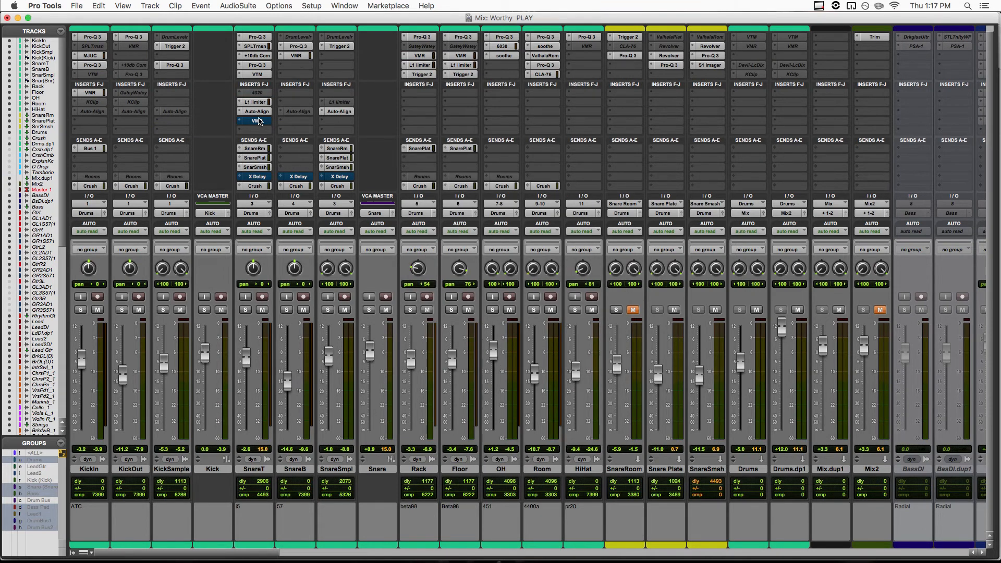
- Review the Virtual Mix Rack on SnareT, switch to the Edit window, and close the plug-in
left_click(258, 121)
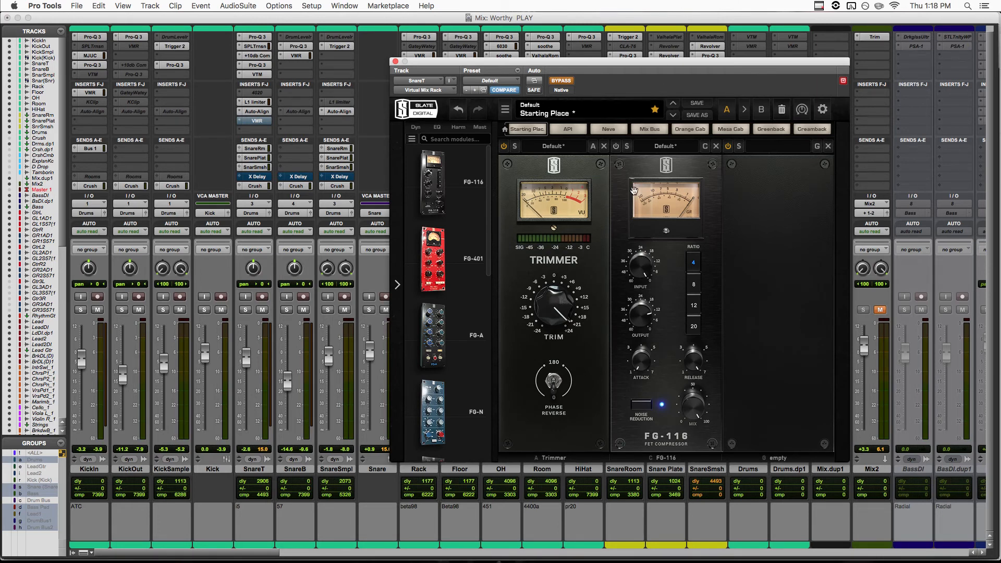
key("super+equal")
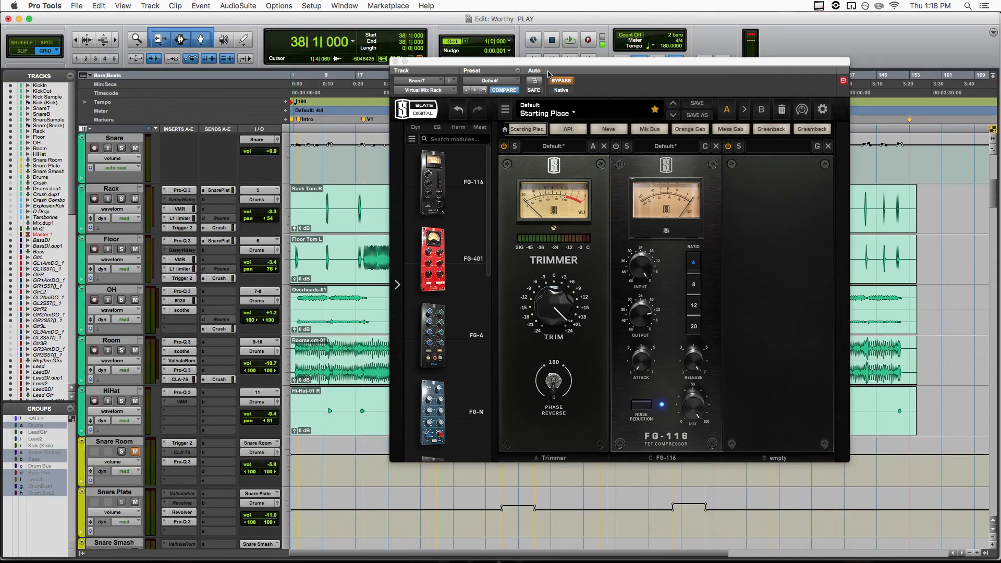
left_click(395, 61)
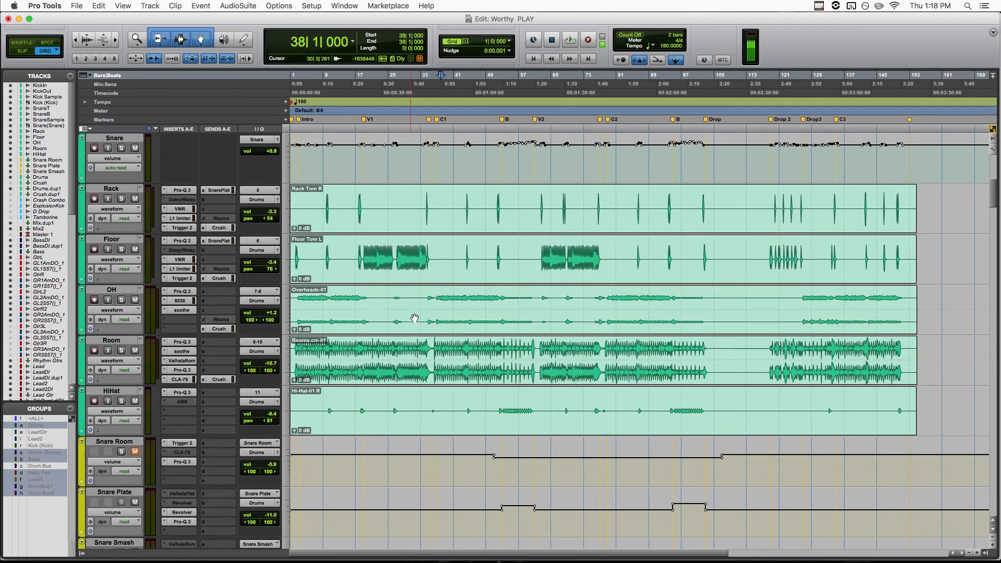
- Raise the Overheads-01 clip's gain to +9.5 dB and lower the clip gain on the Room track
left_click(471, 317)
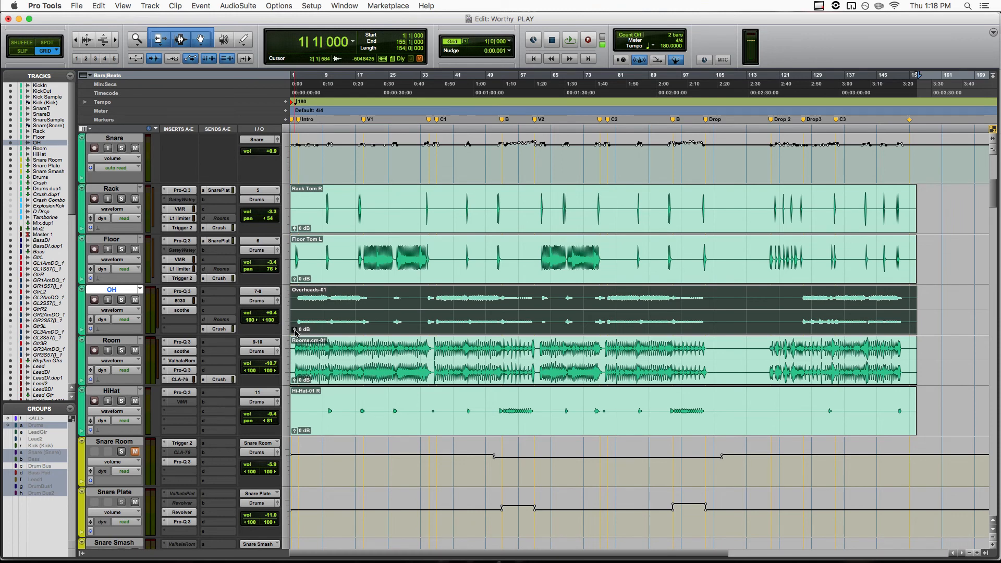
left_click_drag(296, 332, 297, 327)
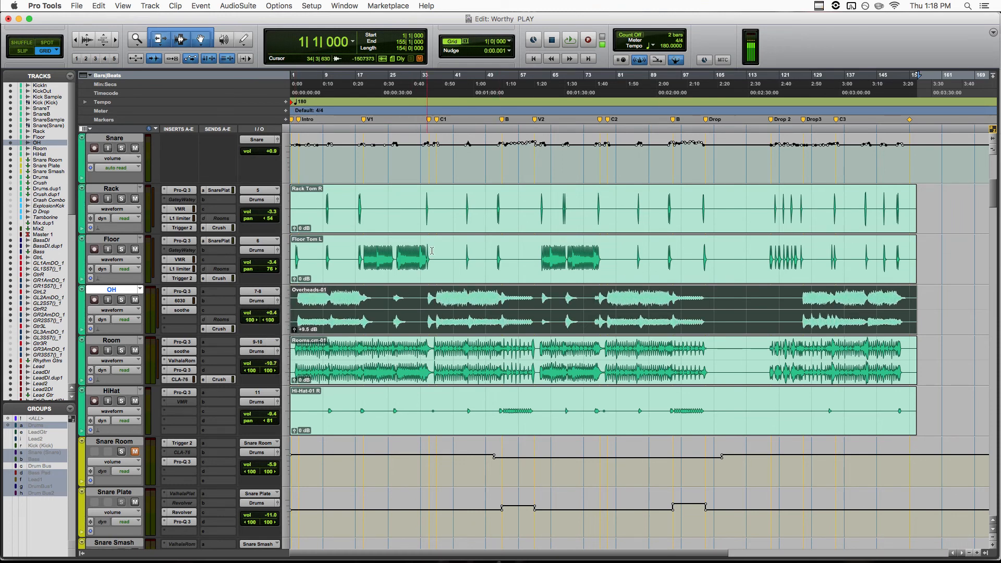
left_click(385, 355)
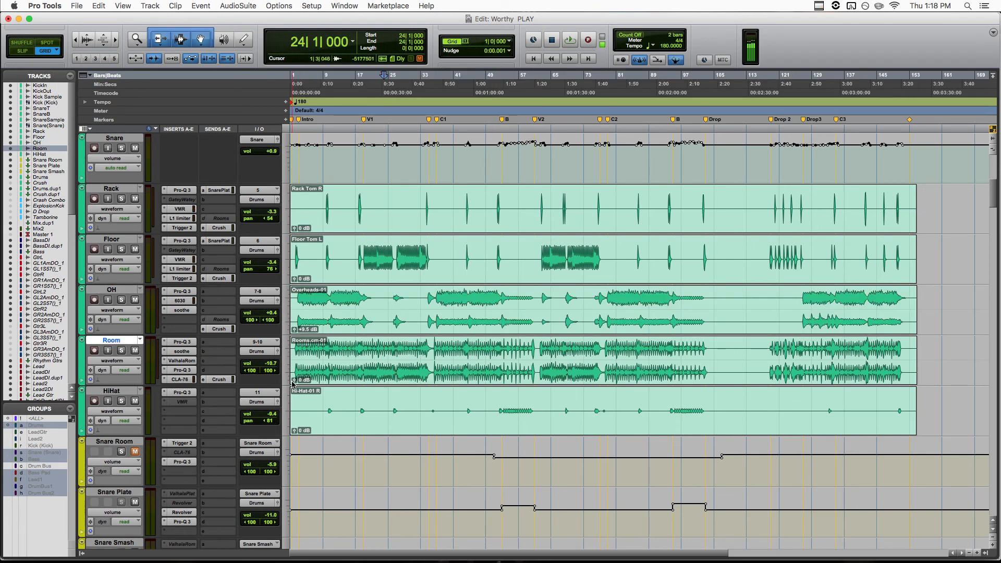
left_click_drag(292, 382, 293, 394)
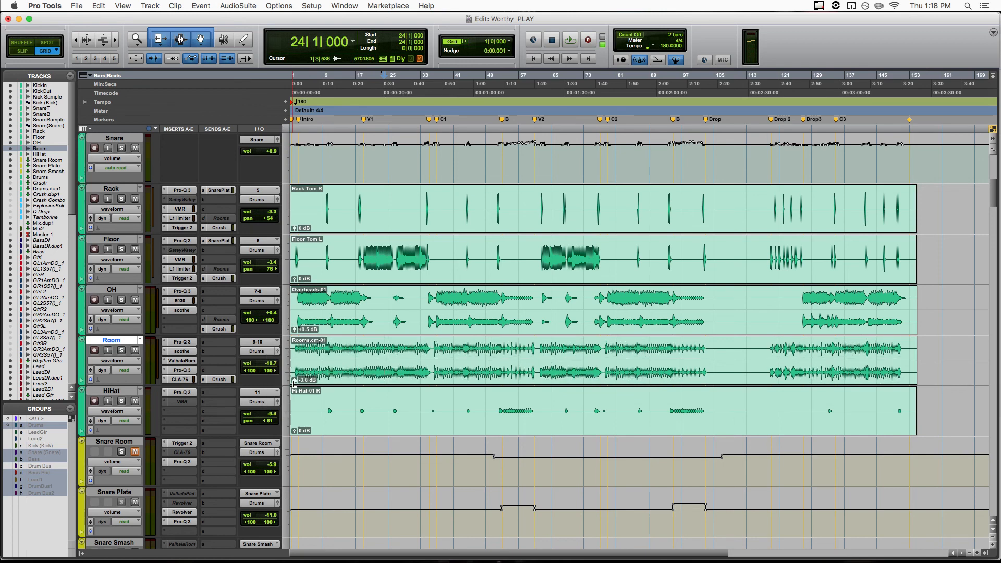